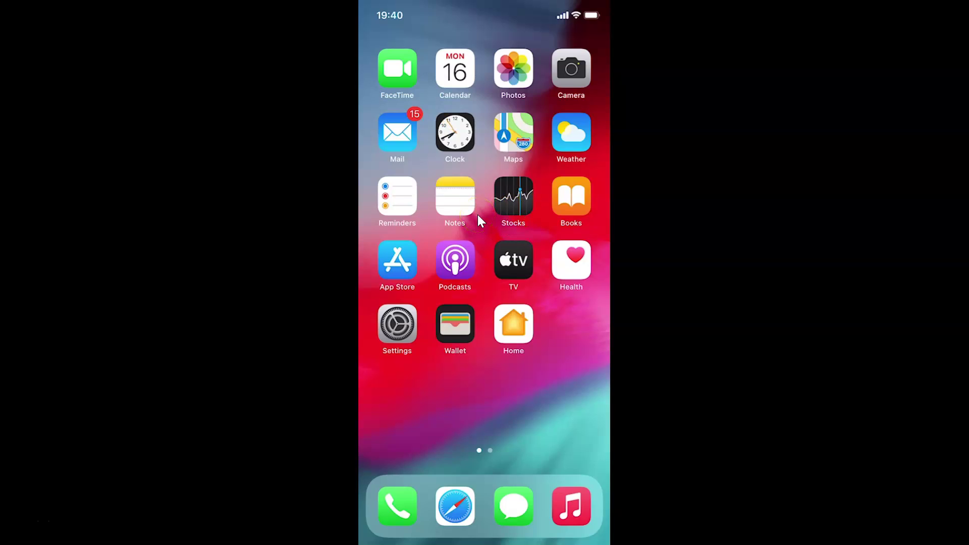
- Launch WhatsApp from the second Home Screen page
left_click(516, 212)
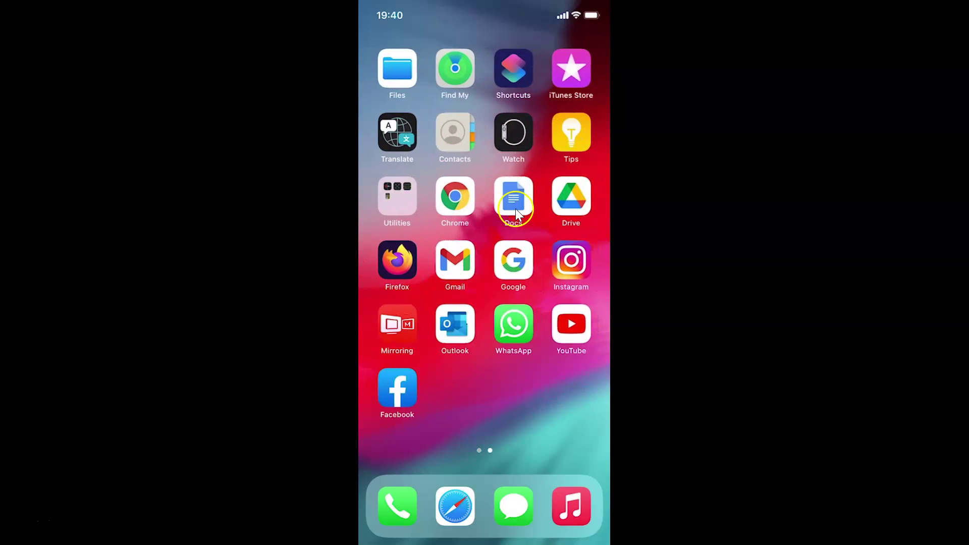
left_click(519, 331)
left_click(438, 233)
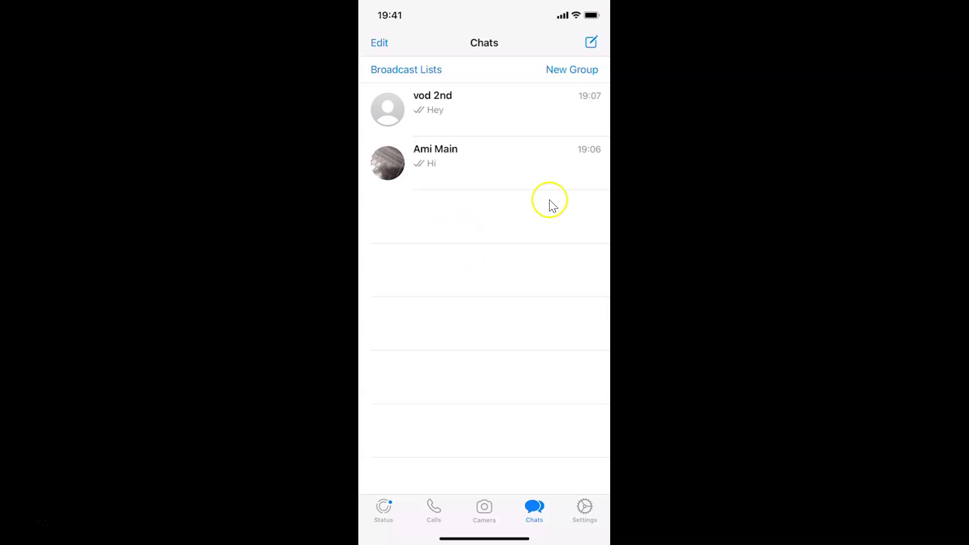
left_click(470, 153)
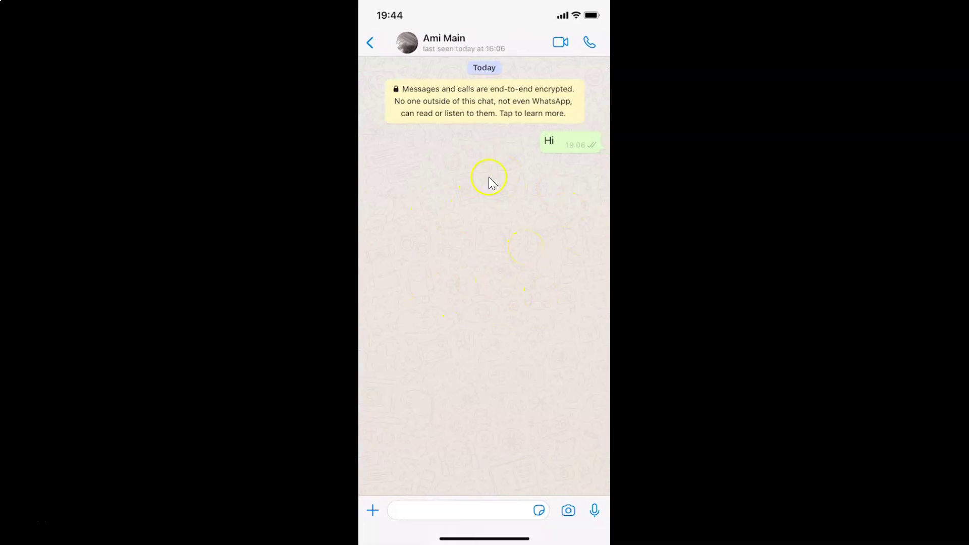
left_click(366, 43)
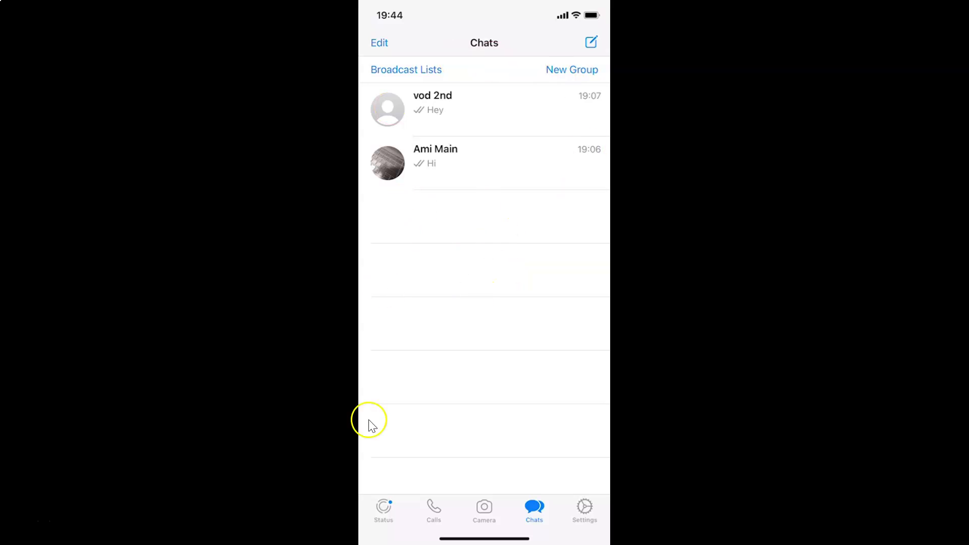
- Go to Settings > Chats > Chat Wallpaper to reach the wallpaper options
left_click(586, 512)
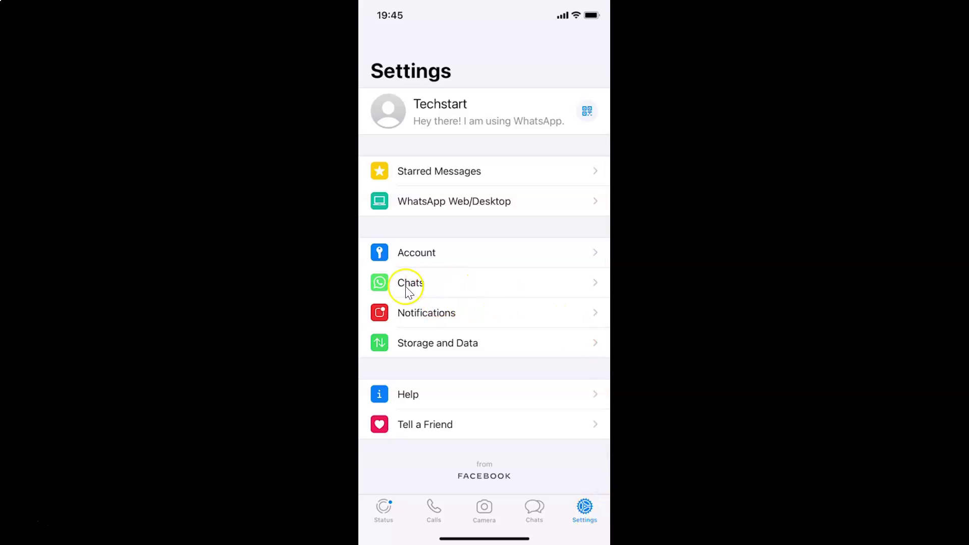
left_click(447, 291)
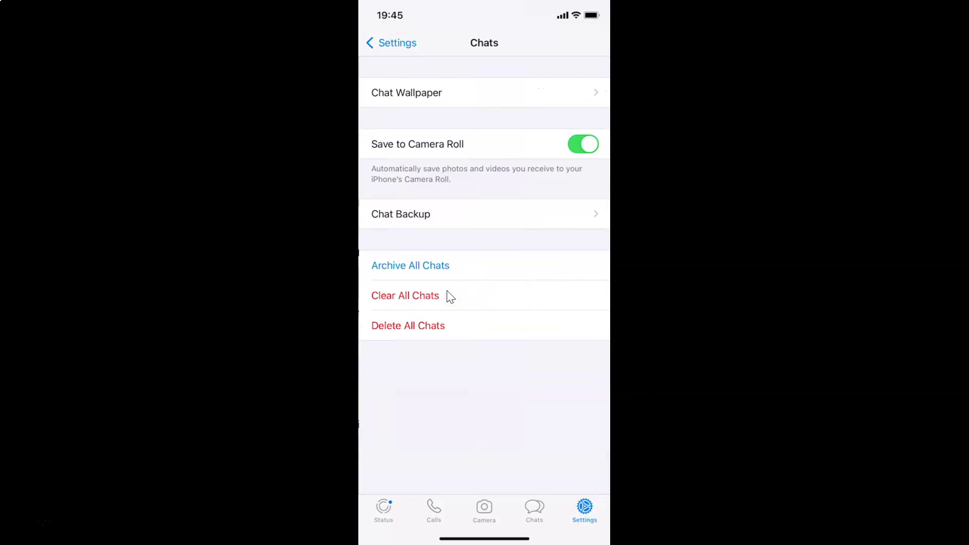
left_click(400, 100)
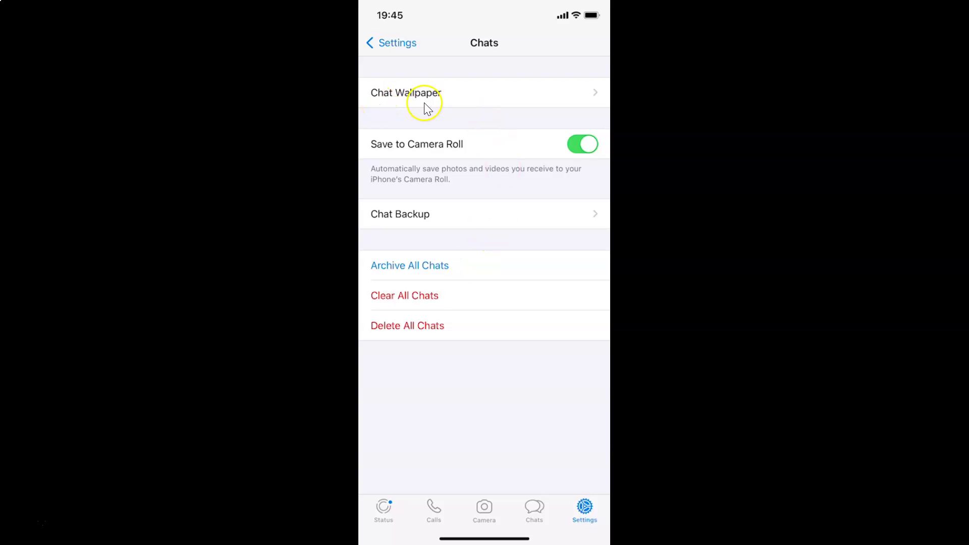
left_click(466, 94)
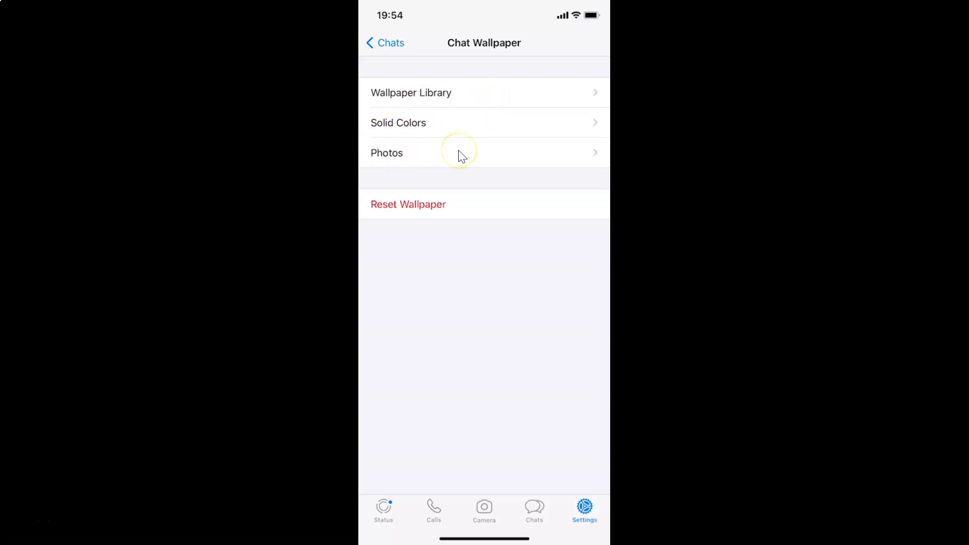
- Set the pale beach-and-sky Wallpaper Library image as a Still chat wallpaper
left_click(455, 104)
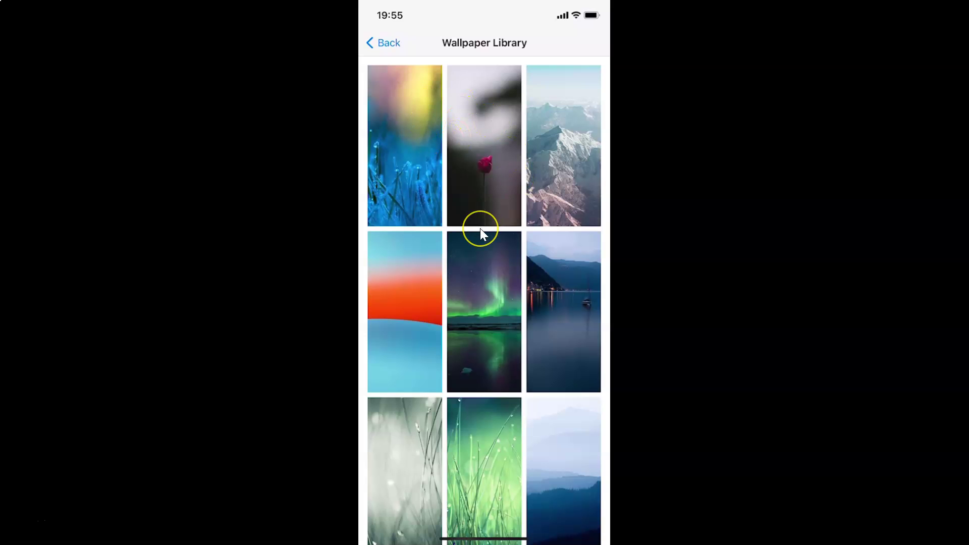
scroll(480, 228, "down", 15)
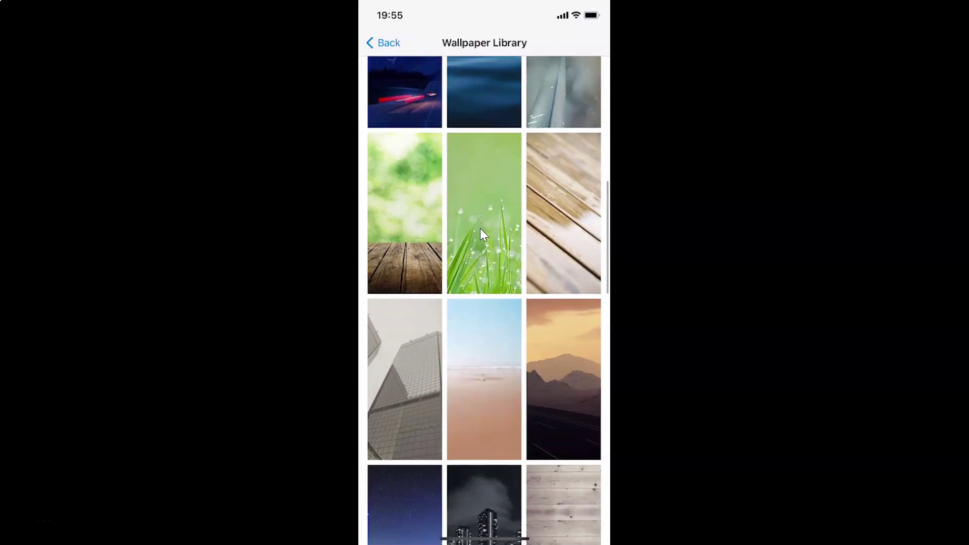
scroll(480, 228, "down", 5)
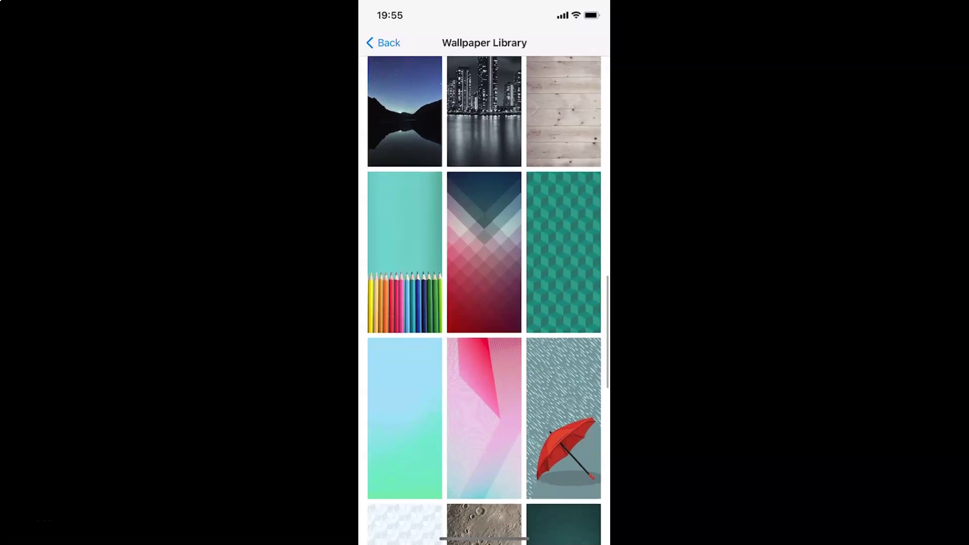
scroll(484, 300, "up", 7)
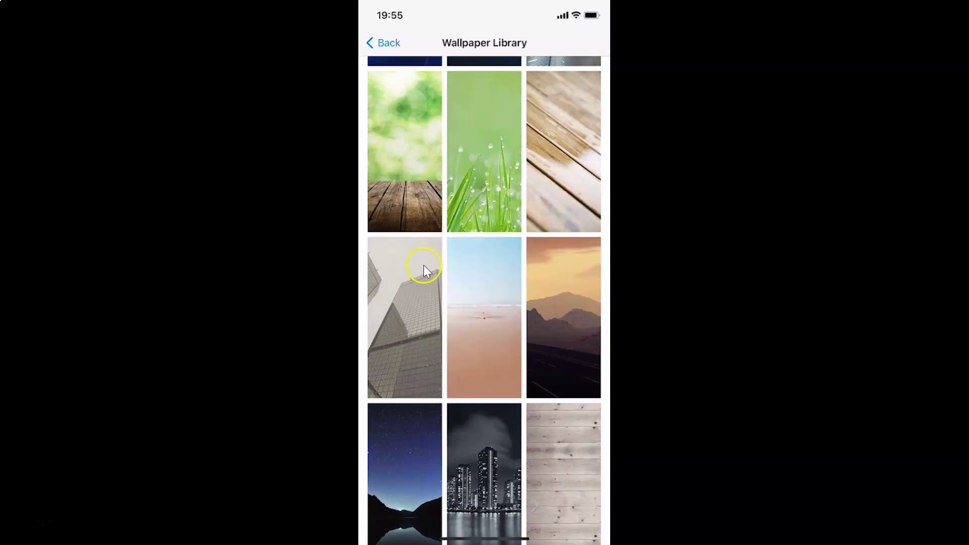
left_click(497, 306)
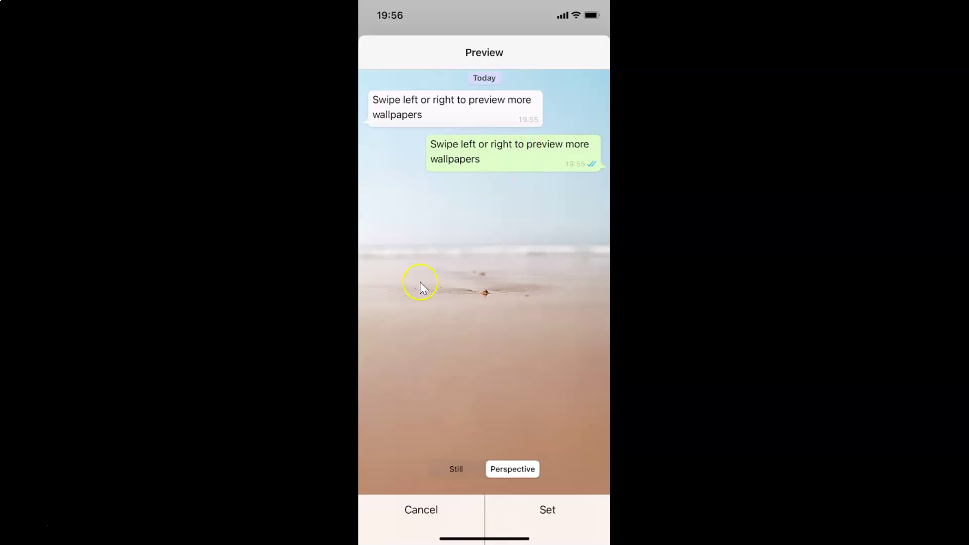
left_click(456, 469)
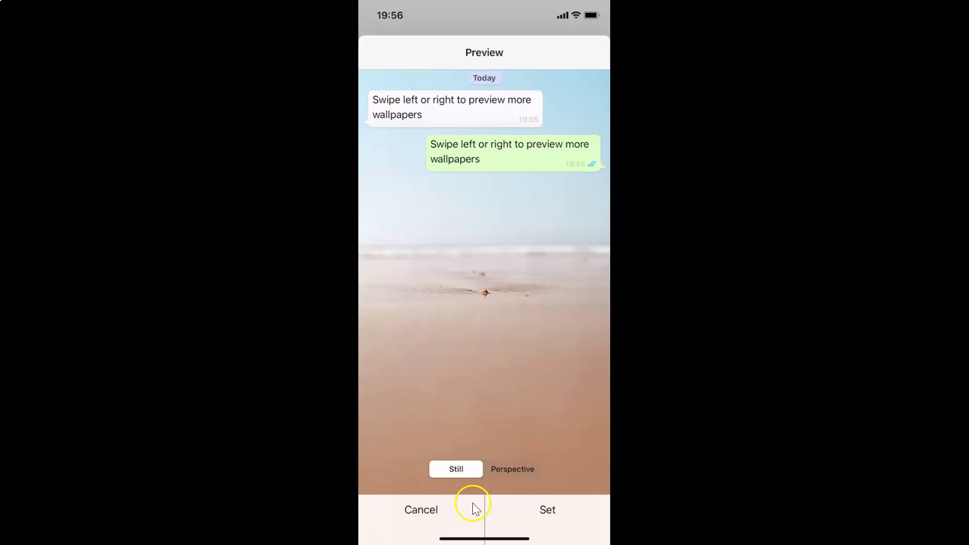
left_click(548, 510)
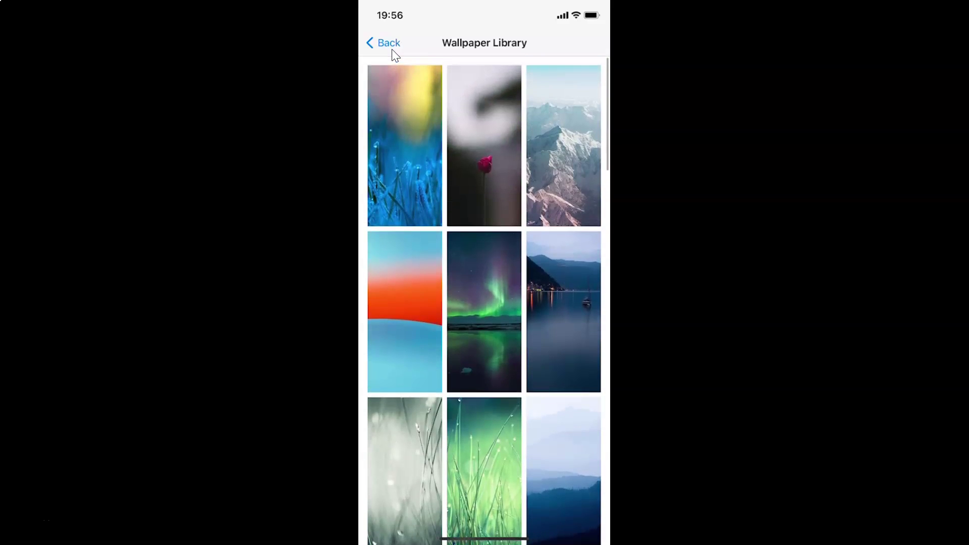
- Open a conversation from the Chats list to confirm the beach wallpaper, then return to the list
left_click(389, 45)
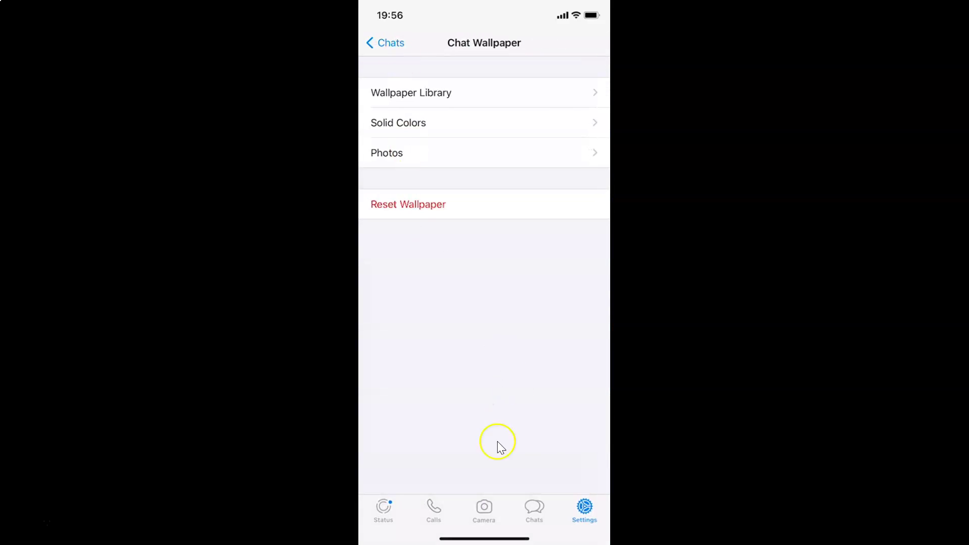
left_click(535, 511)
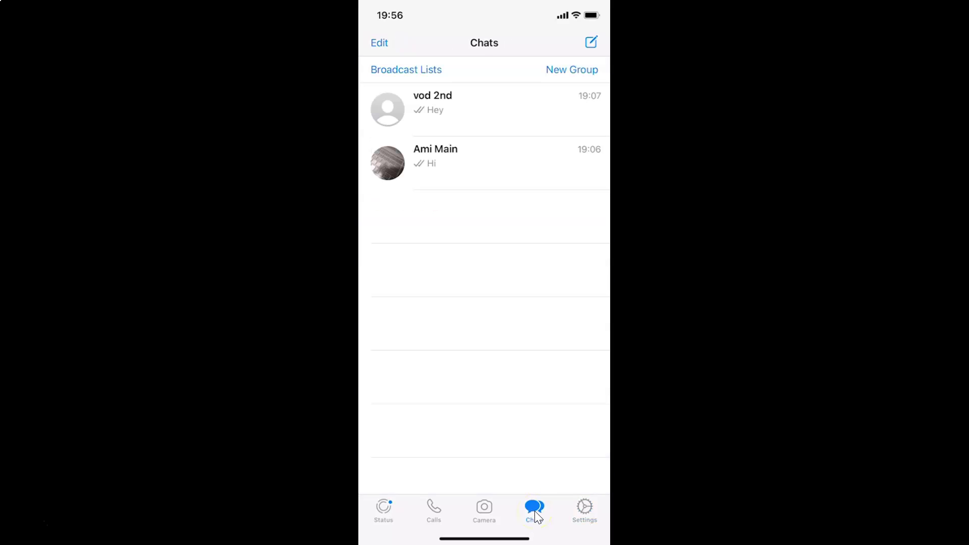
left_click(460, 182)
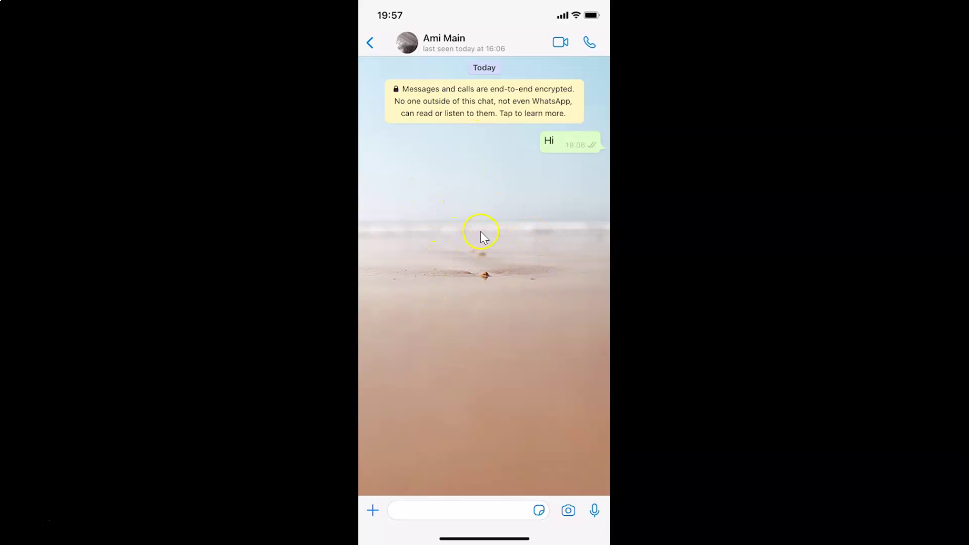
left_click(377, 52)
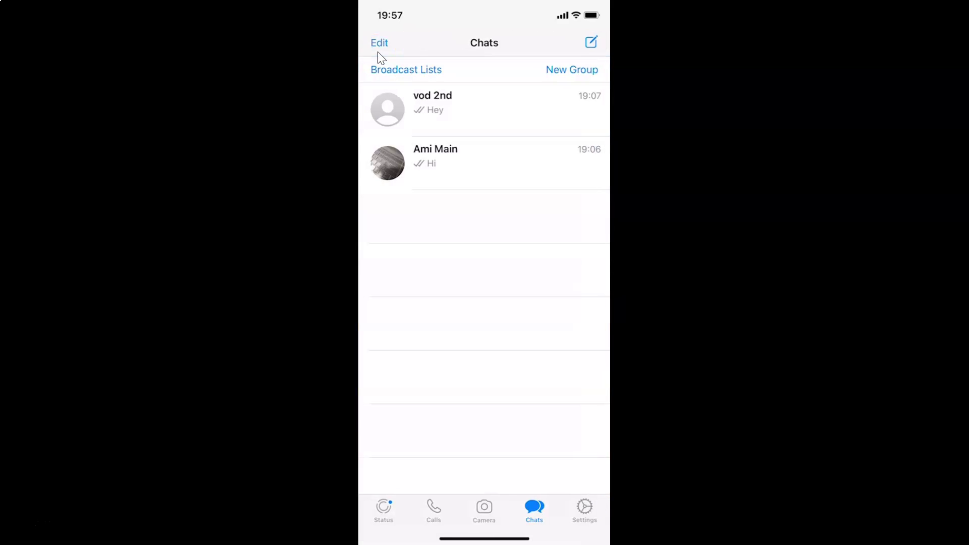
- Open Solid Colors from Chat Wallpaper and browse the full swatch grid
left_click(583, 507)
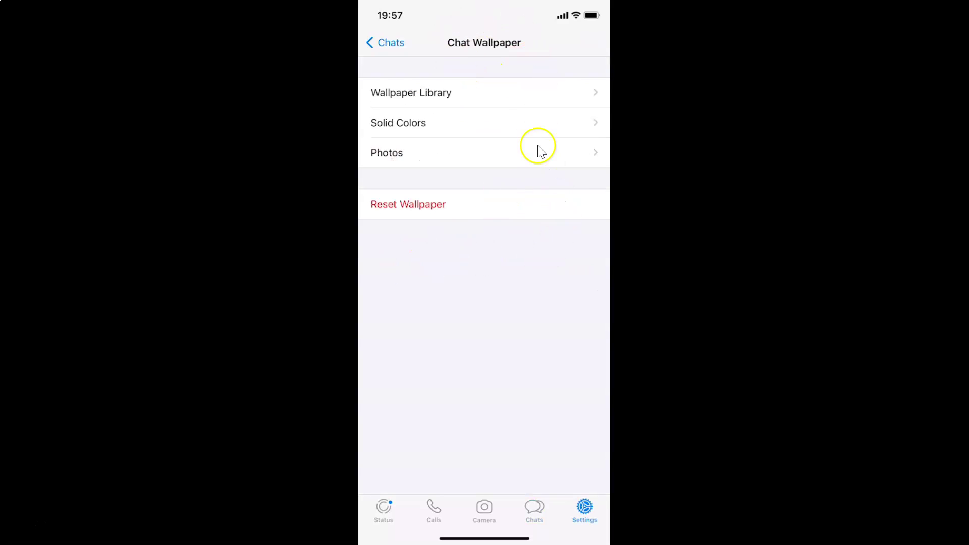
left_click(457, 134)
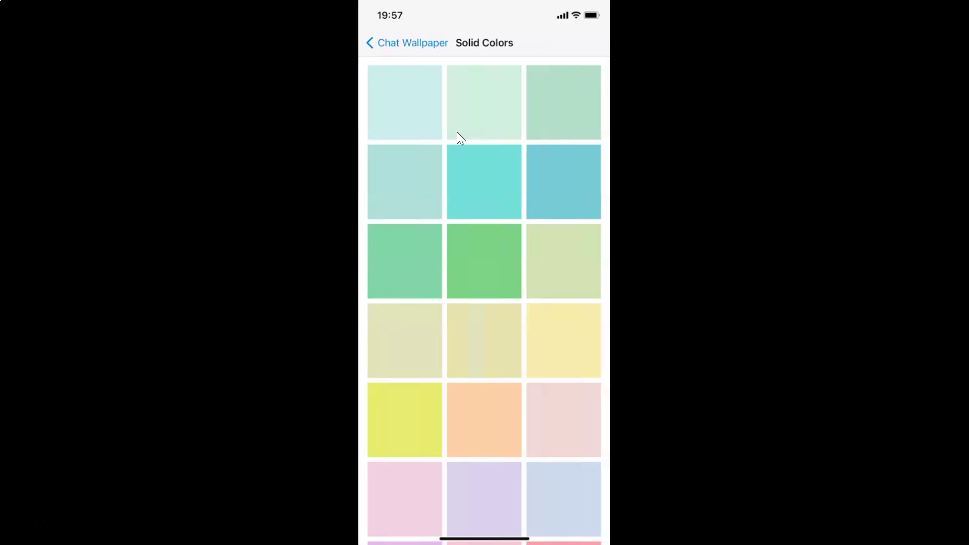
scroll(458, 135, "down", 5)
scroll(457, 134, "up", 8)
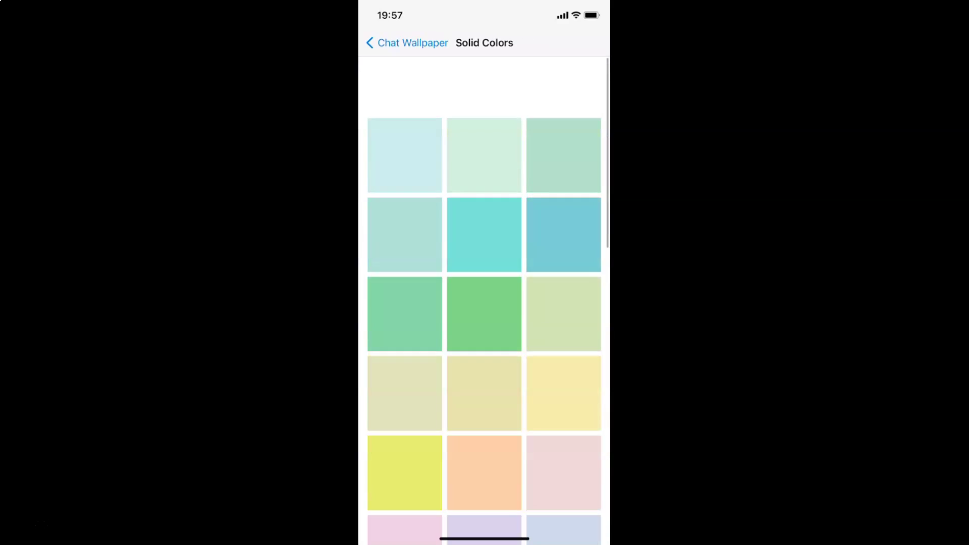
scroll(484, 300, "down", 6)
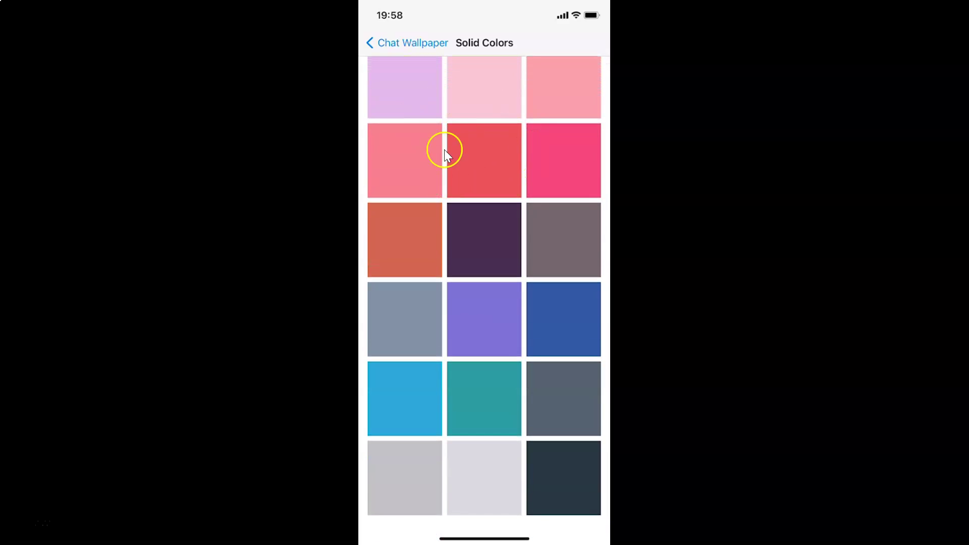
- Preview the red swatch and set it as the solid chat wallpaper
left_click(494, 161)
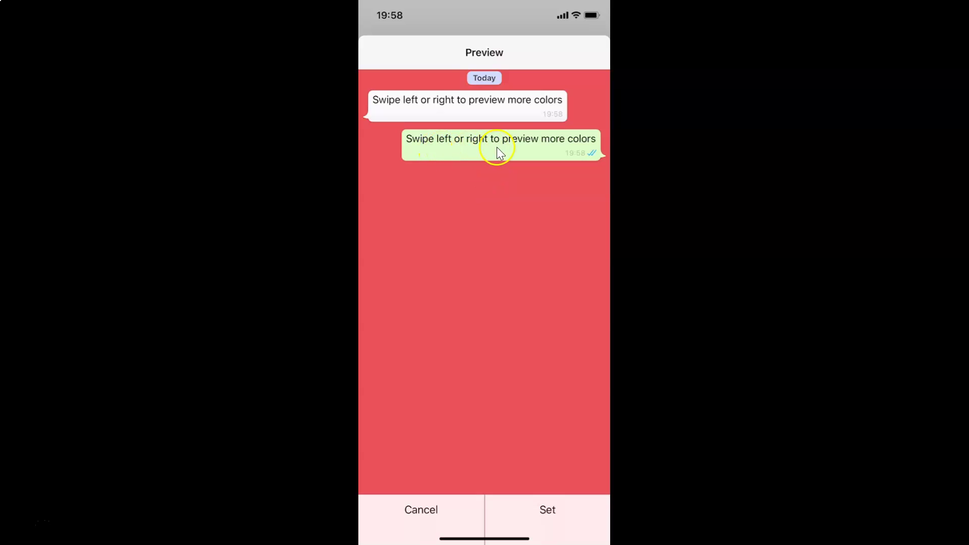
scroll(556, 195, "right", 3)
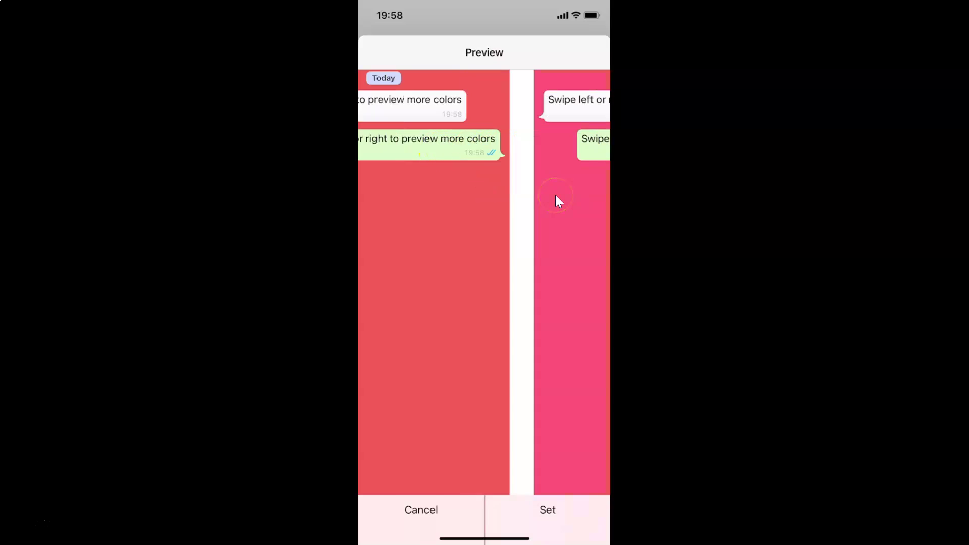
scroll(556, 195, "left", 3)
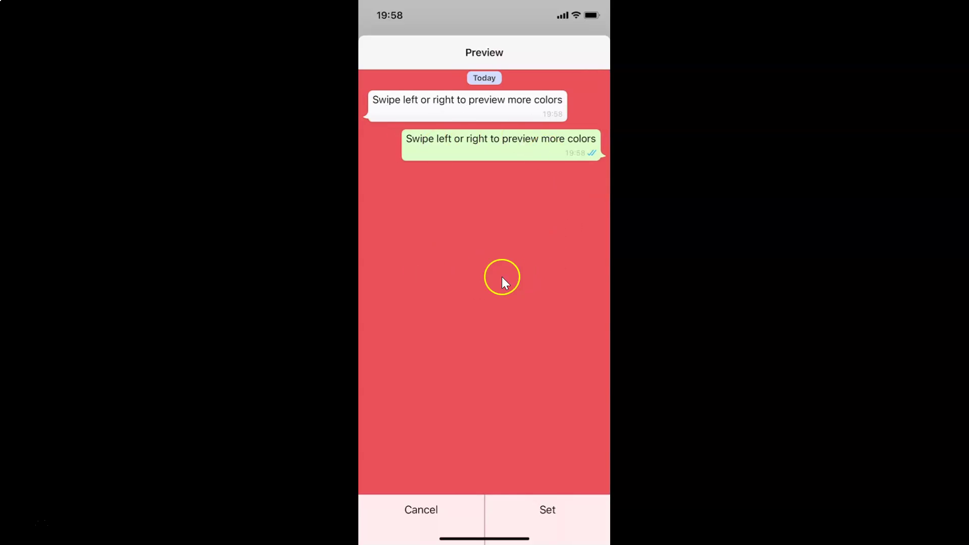
left_click(553, 512)
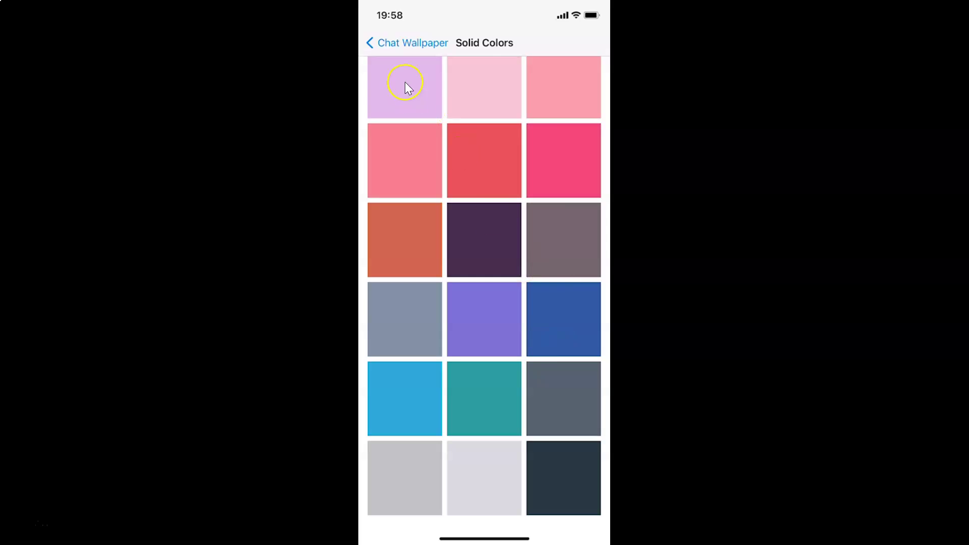
left_click(387, 45)
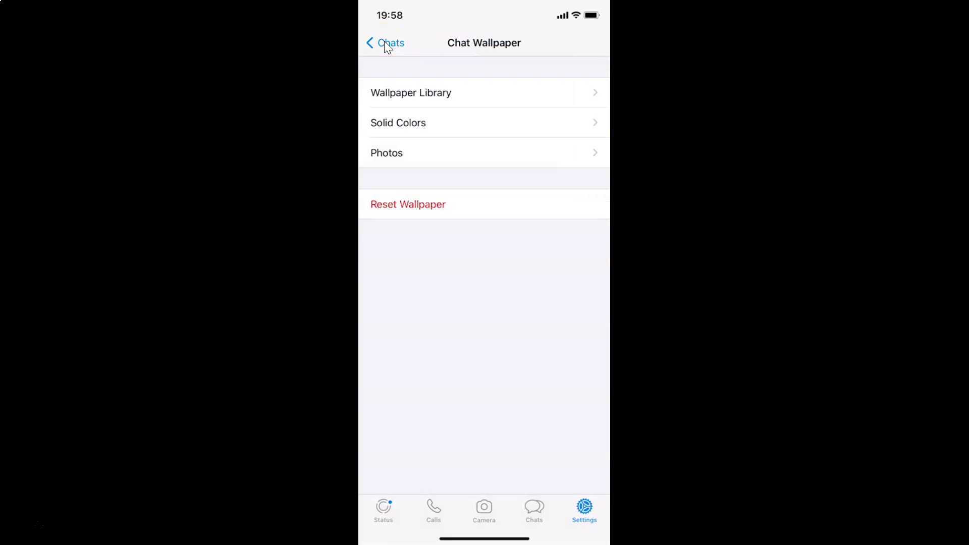
- Open each of the two conversations to confirm the red wallpaper, returning to Chats after each
left_click(531, 511)
left_click(459, 169)
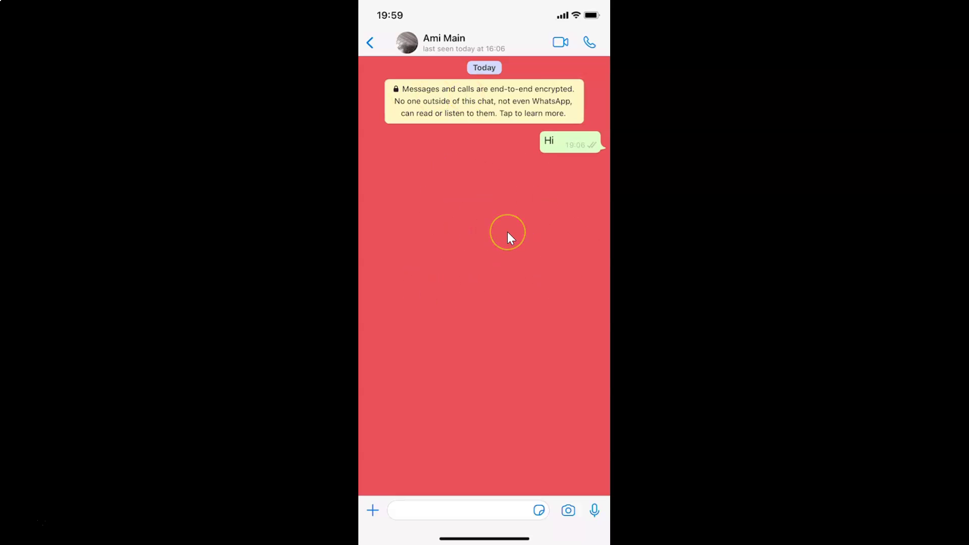
left_click(385, 31)
left_click(378, 44)
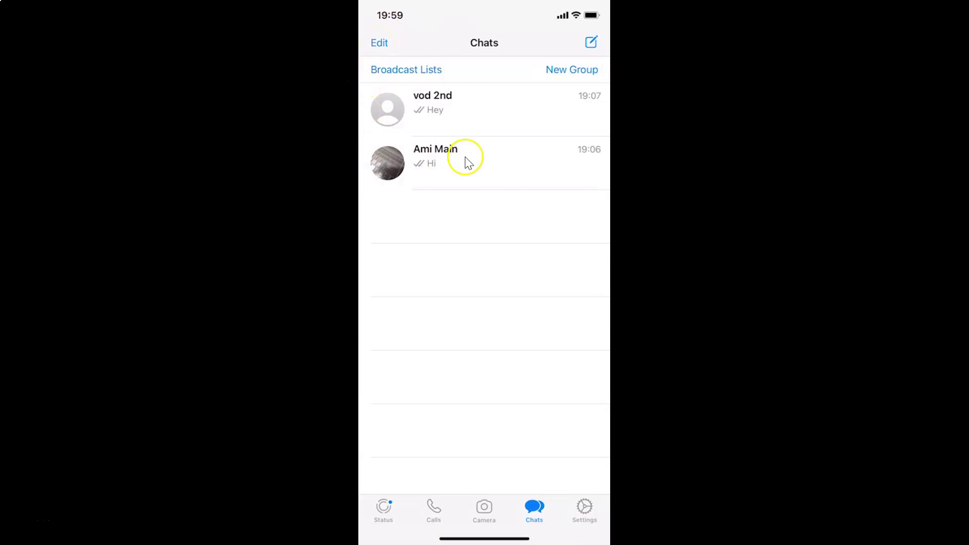
left_click(462, 111)
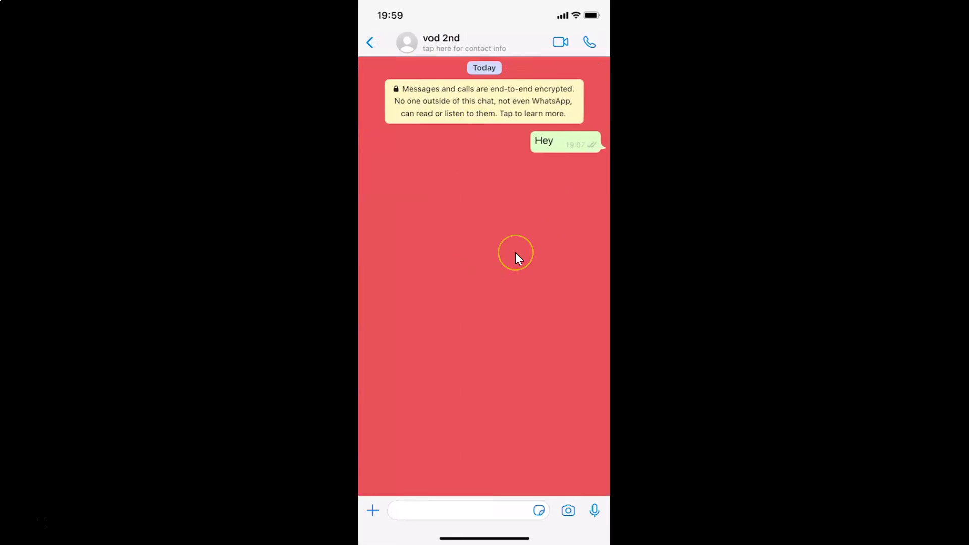
left_click(371, 43)
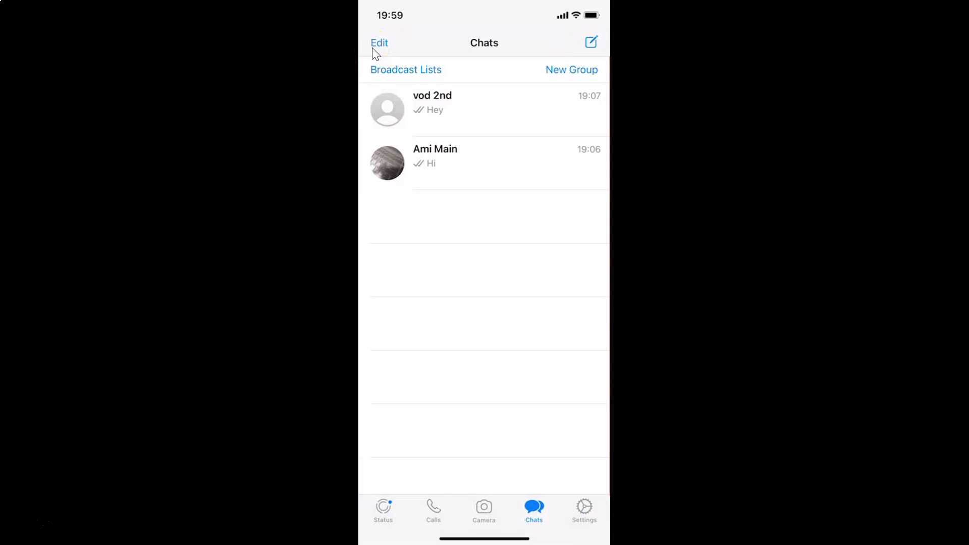
- Set the green 'H2 Cabin 1' key tag photo from Recents as the chat wallpaper
left_click(586, 507)
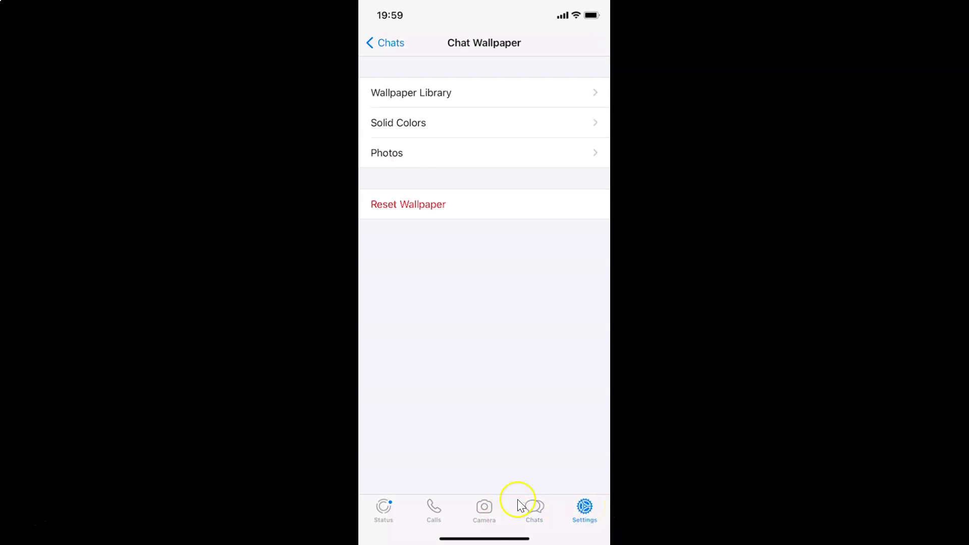
left_click(418, 163)
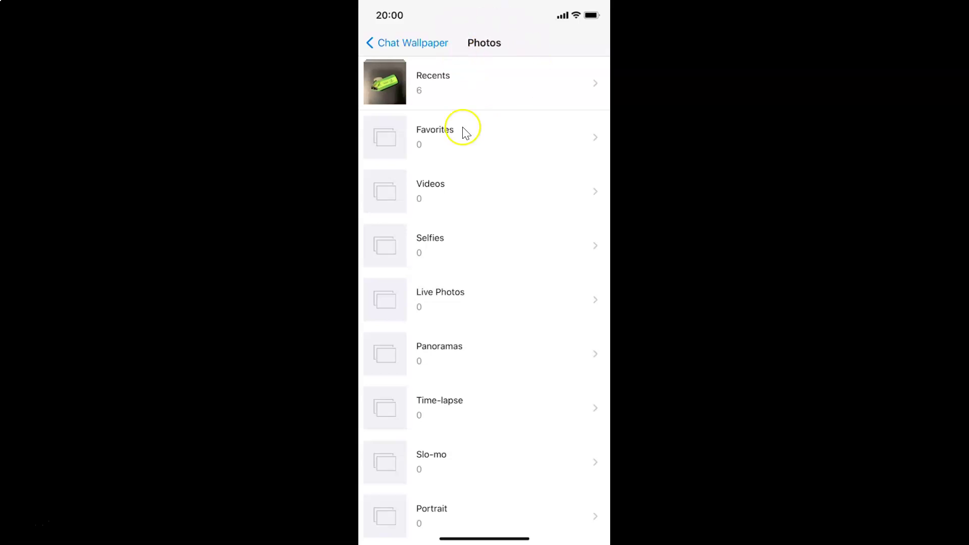
left_click(503, 98)
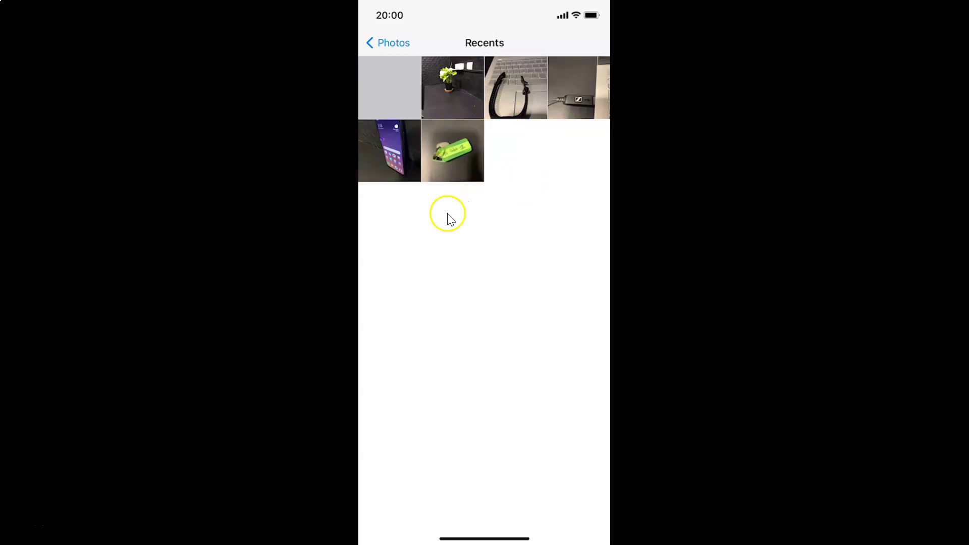
left_click(457, 158)
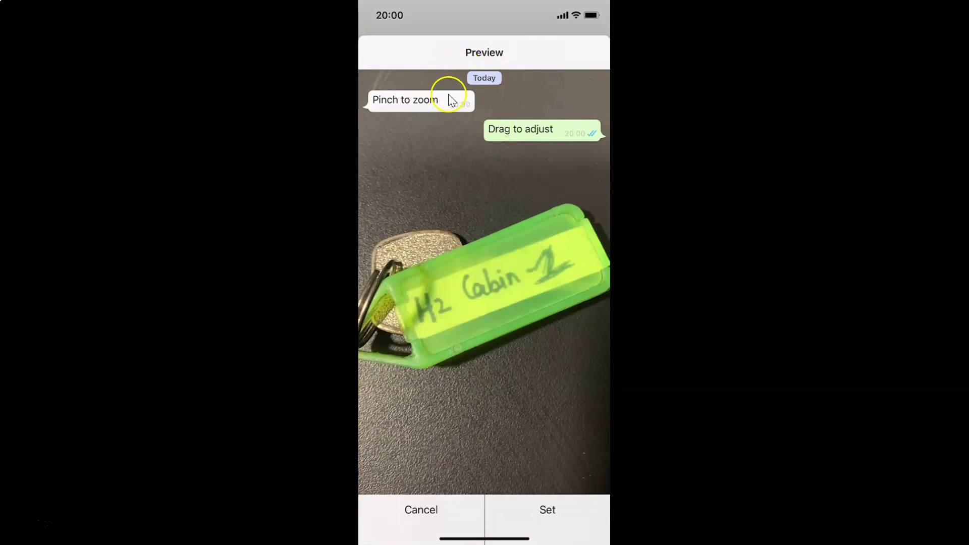
left_click(553, 516)
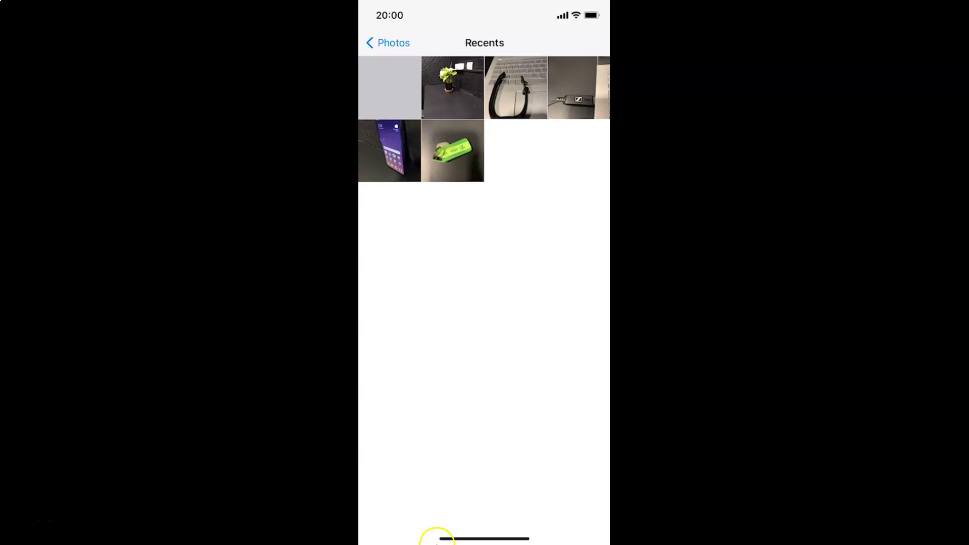
left_click(385, 43)
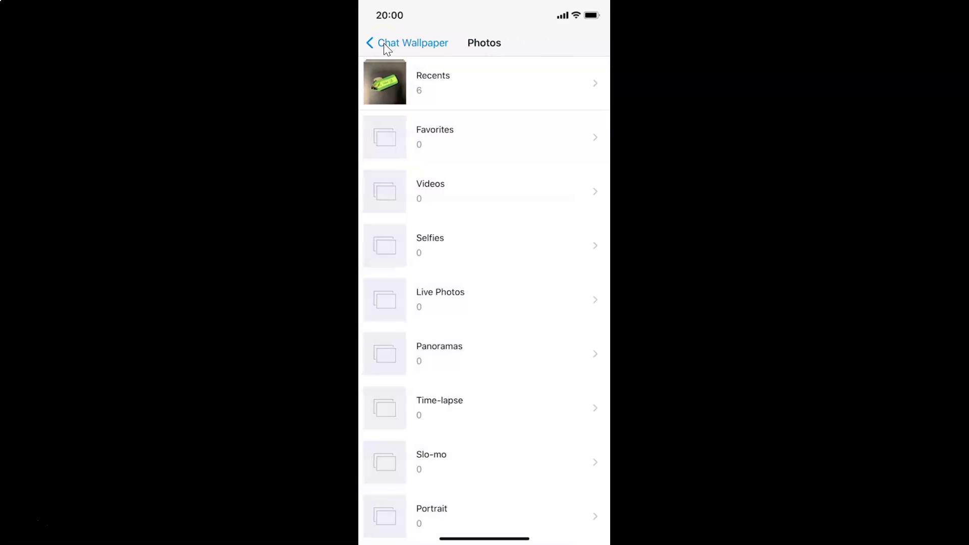
left_click(386, 43)
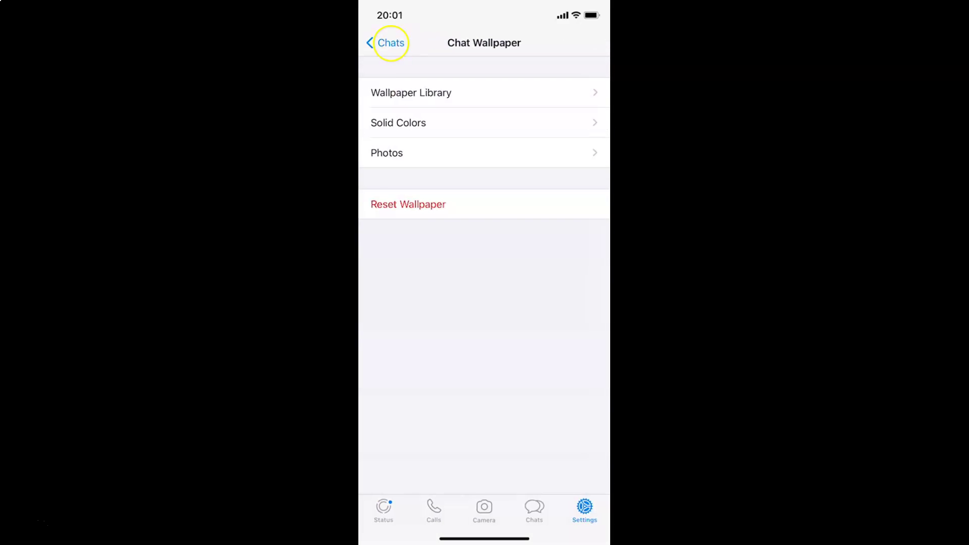
- Open a conversation to view the 'H2 Cabin 1' key tag photo wallpaper, then return to Chats
left_click(538, 503)
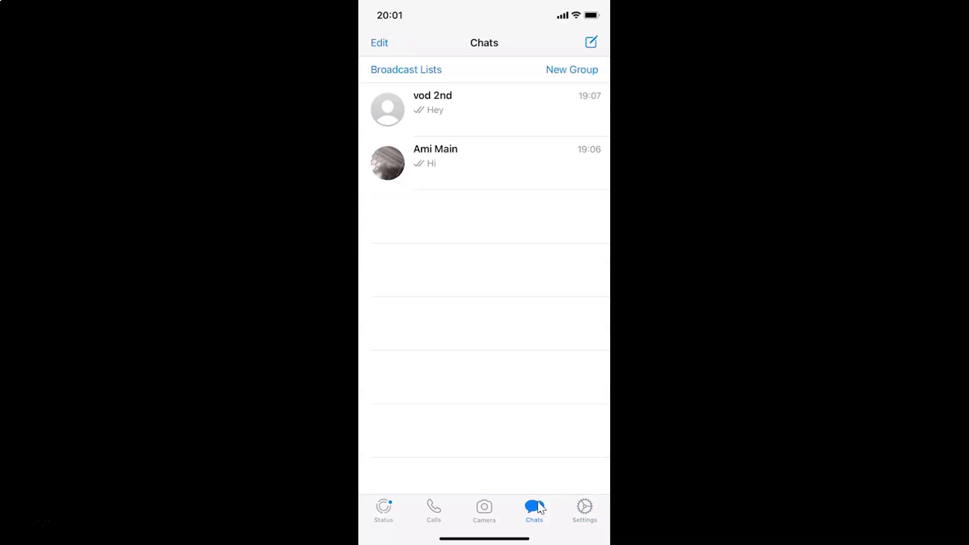
left_click(476, 168)
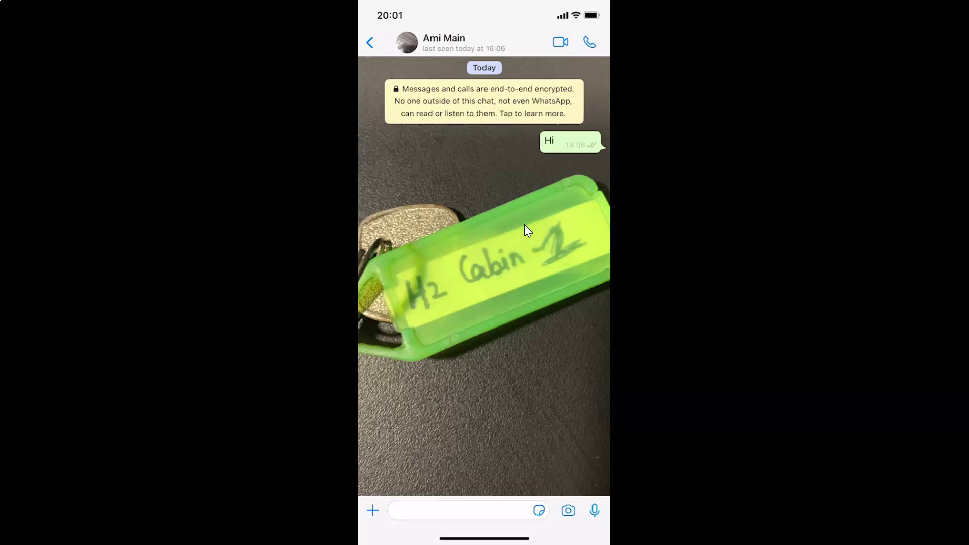
left_click(374, 43)
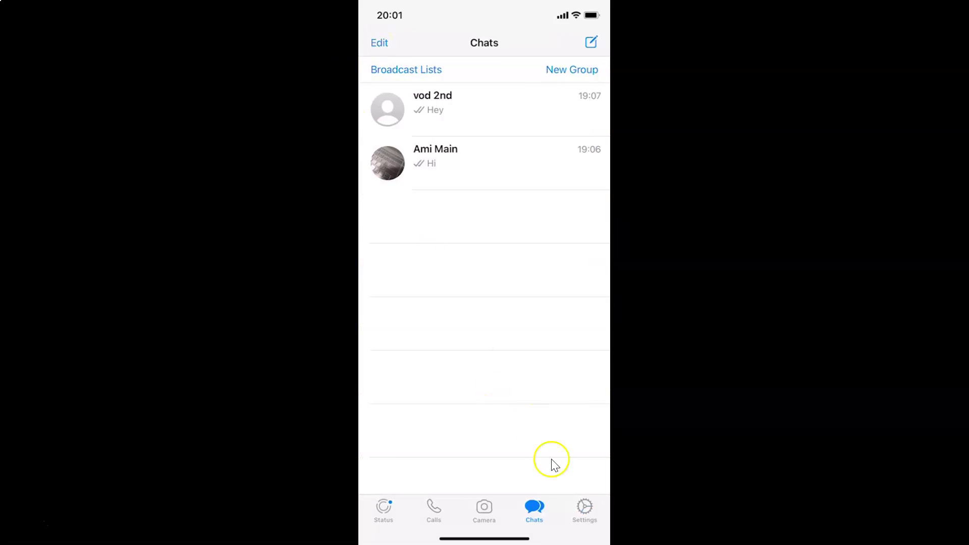
- Reset the chat wallpaper to the default doodle pattern and confirm
left_click(583, 508)
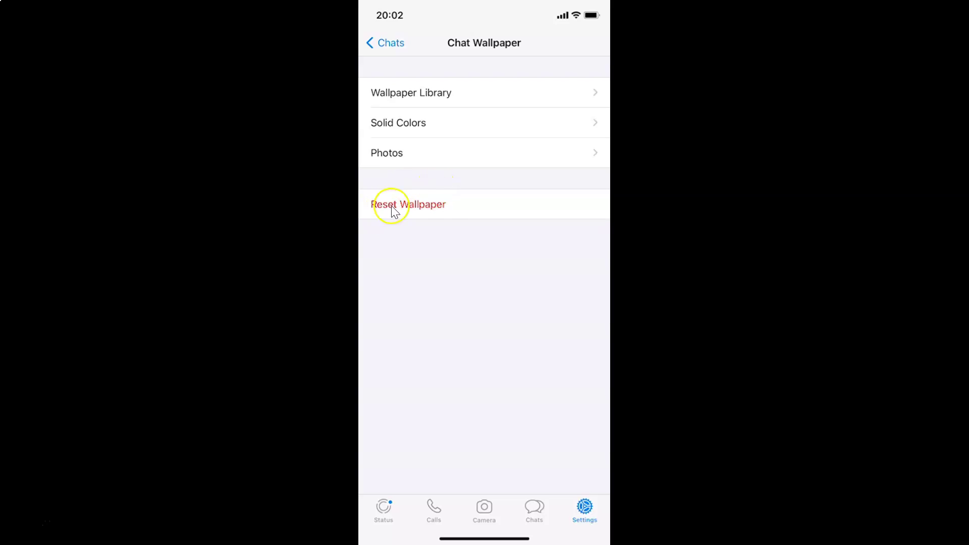
left_click(425, 215)
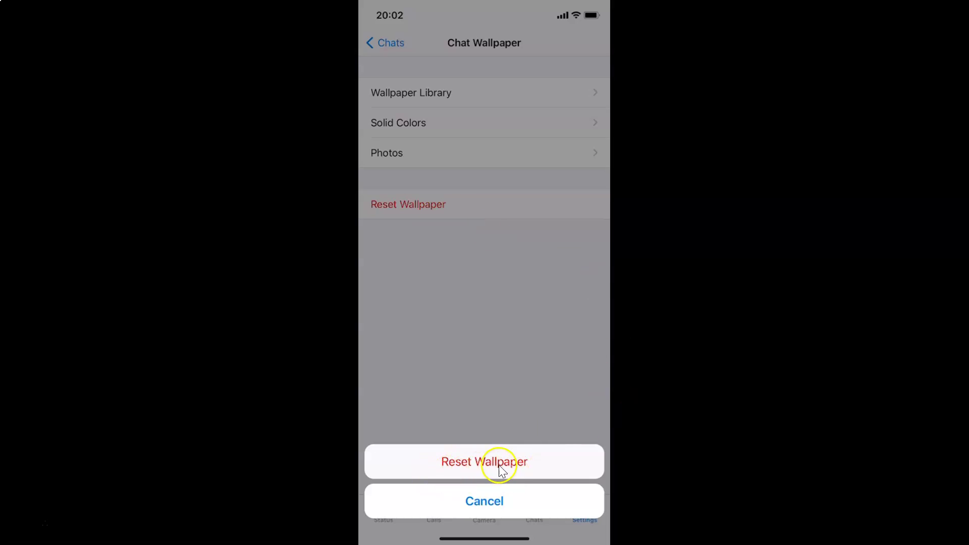
left_click(515, 468)
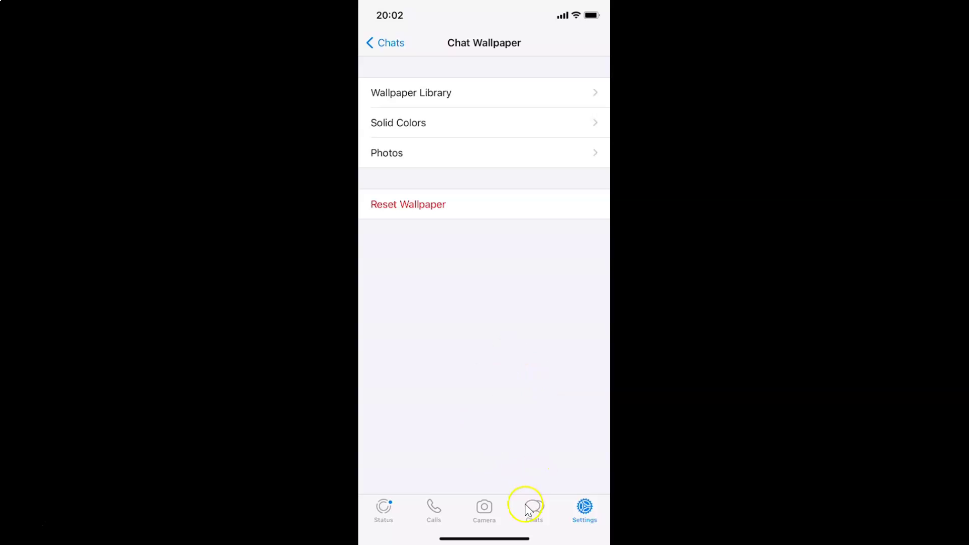
- Open a conversation to check the default doodle wallpaper, then return to Chats
left_click(531, 513)
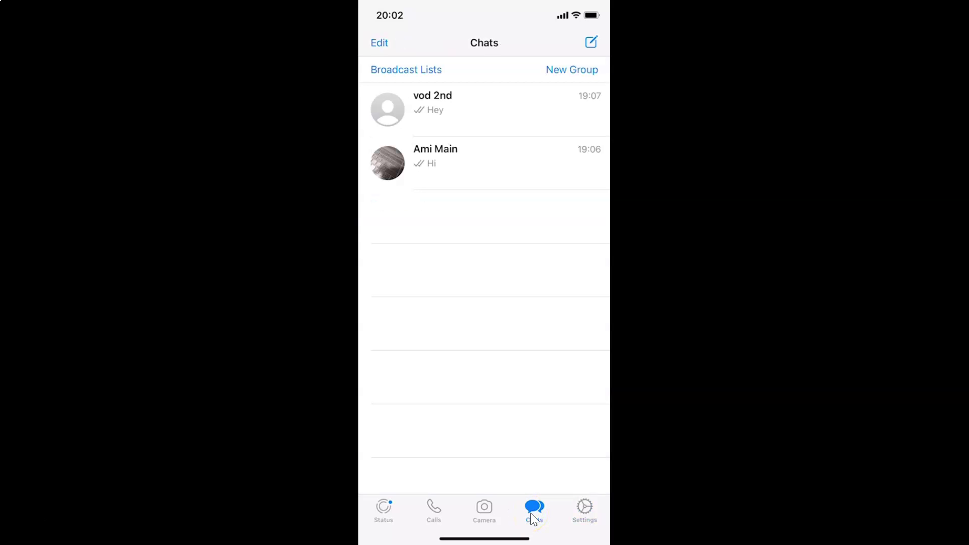
left_click(421, 174)
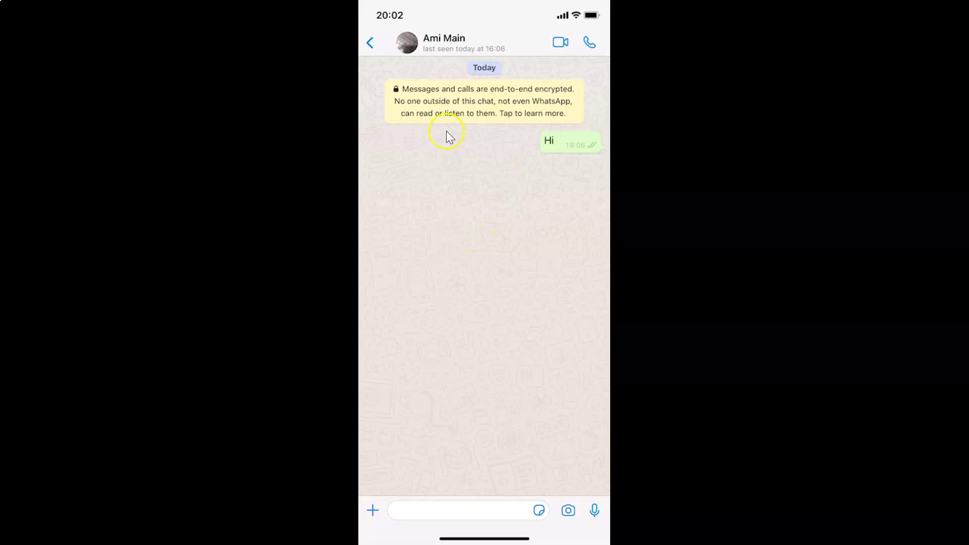
left_click(369, 51)
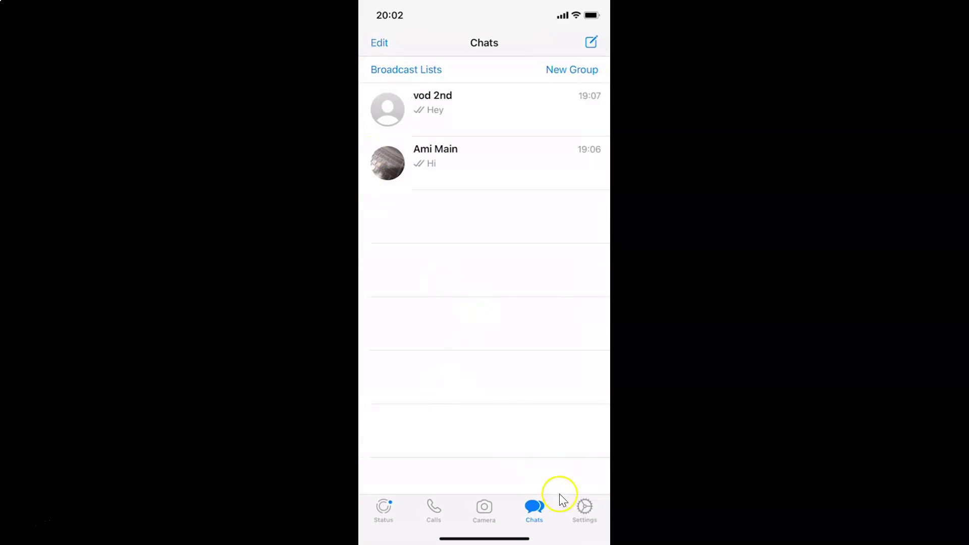
- Set the chat wallpaper to the teal solid colour
left_click(579, 506)
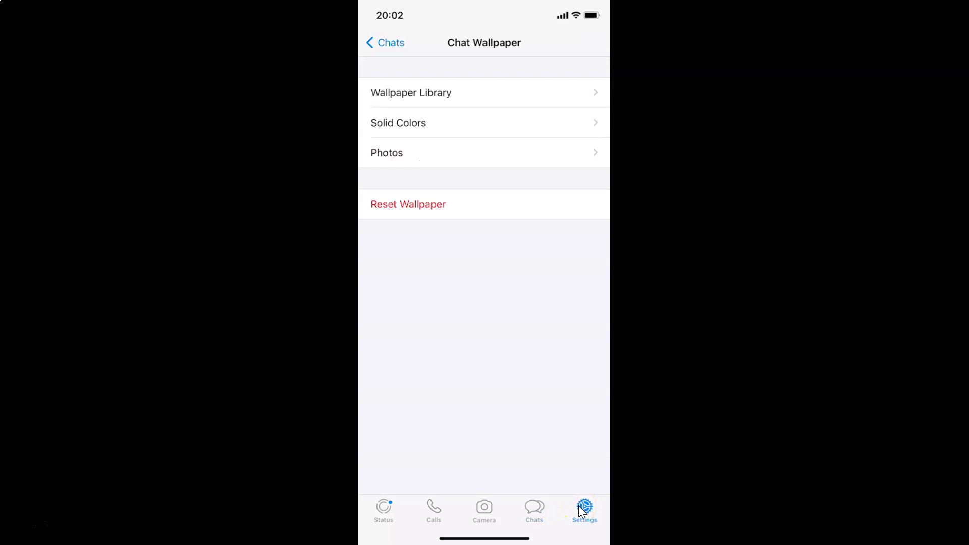
left_click(448, 127)
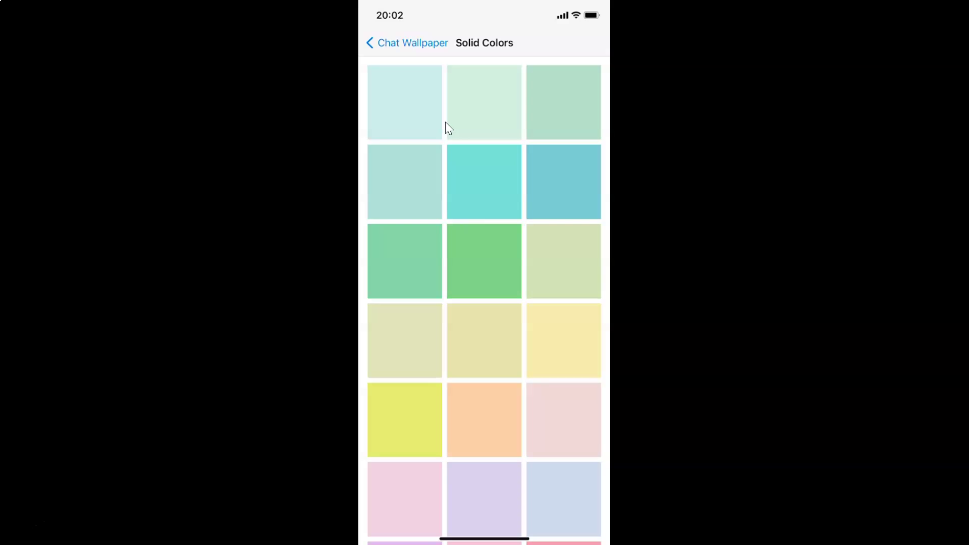
left_click(493, 178)
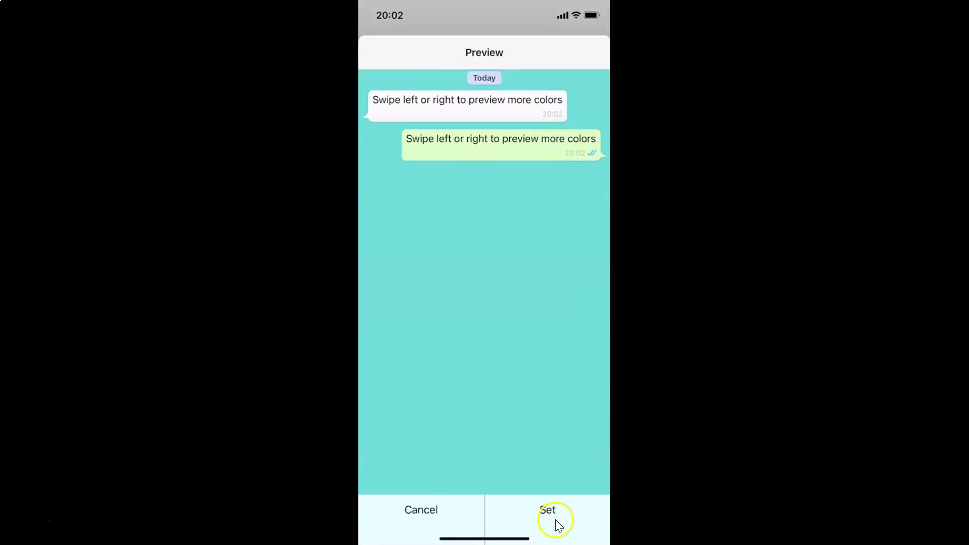
left_click(548, 516)
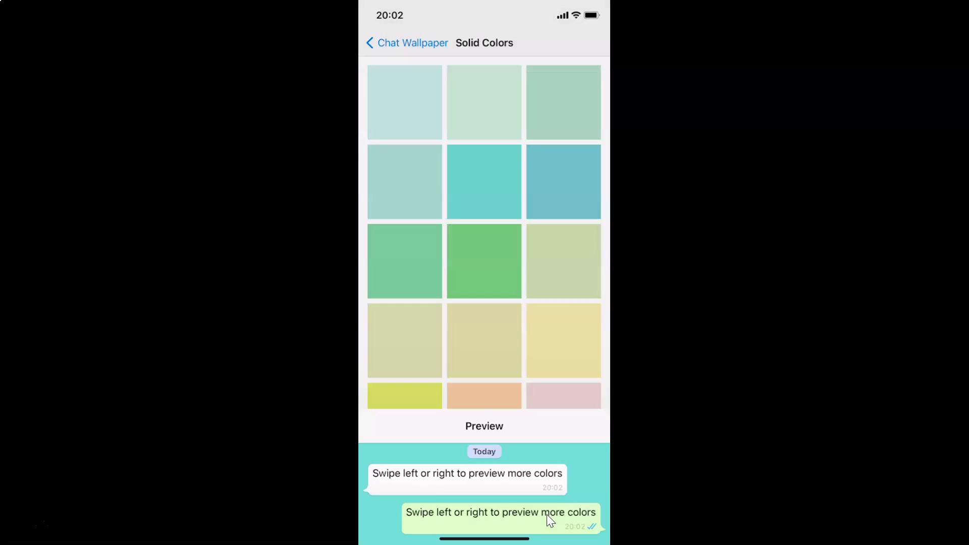
- Open a conversation from the Chats list to view the teal wallpaper
left_click(379, 44)
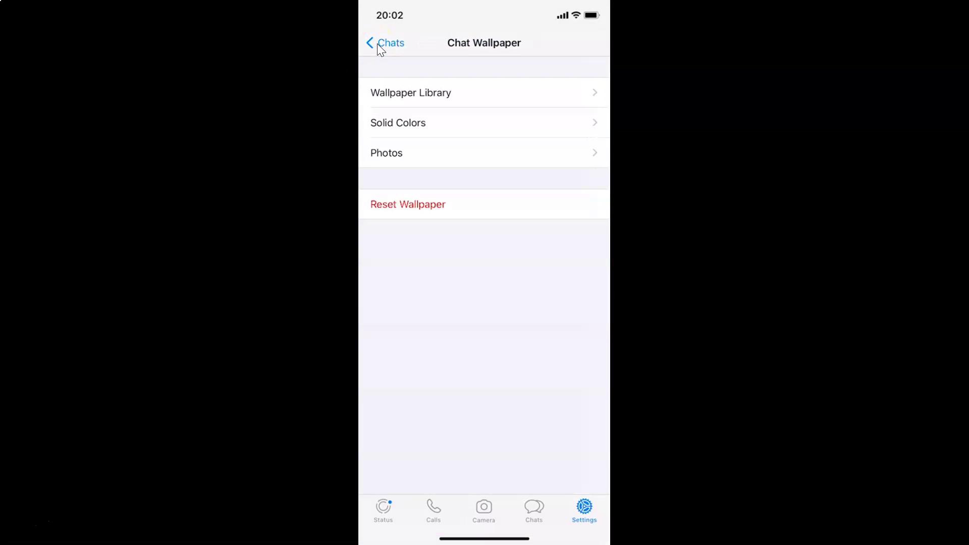
left_click(530, 510)
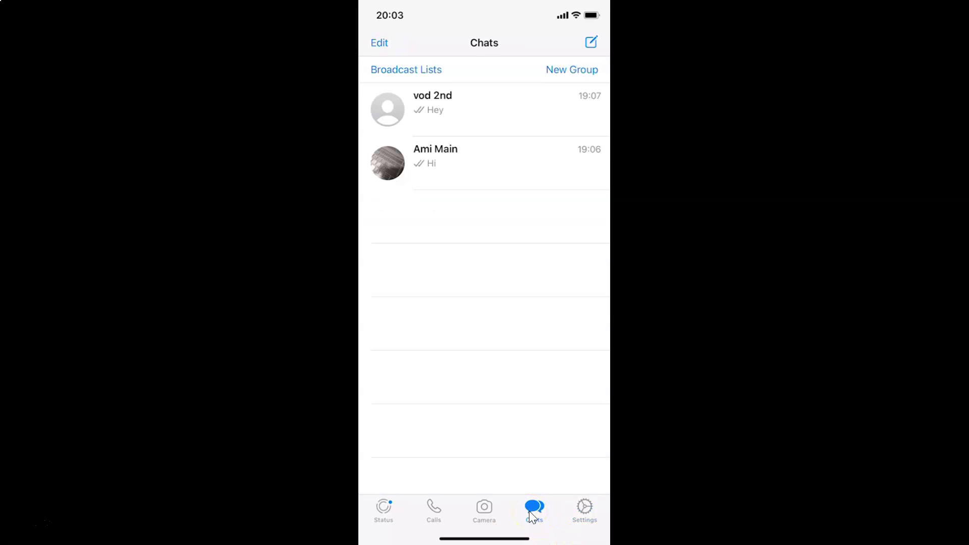
left_click(479, 173)
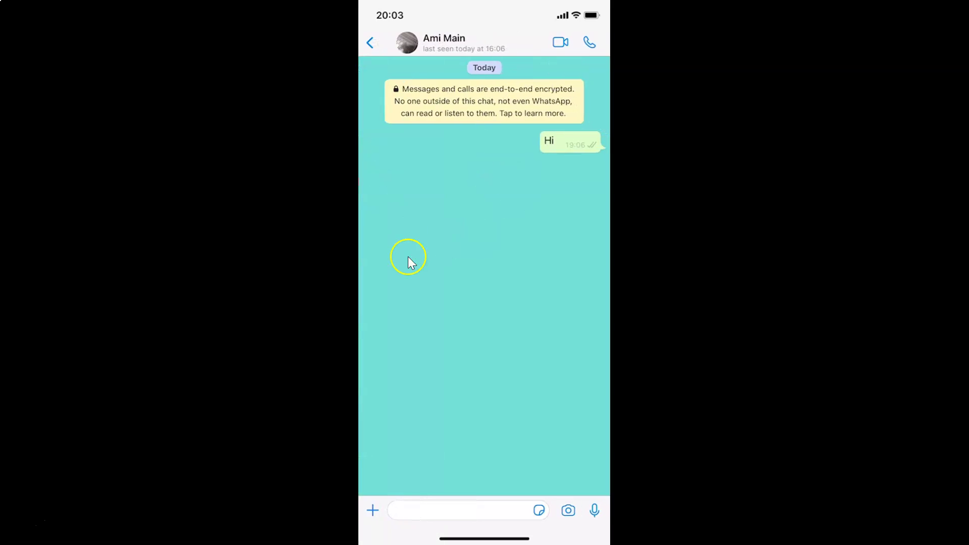